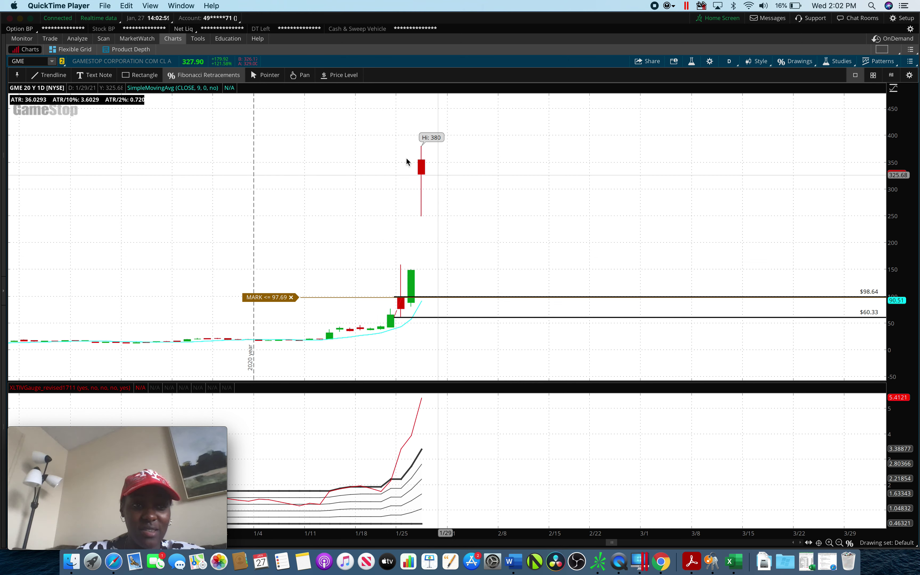
Step: Reload the GameStop symbol GME in the daily chart
{"action": "left_click", "coordinate": [32, 64]}
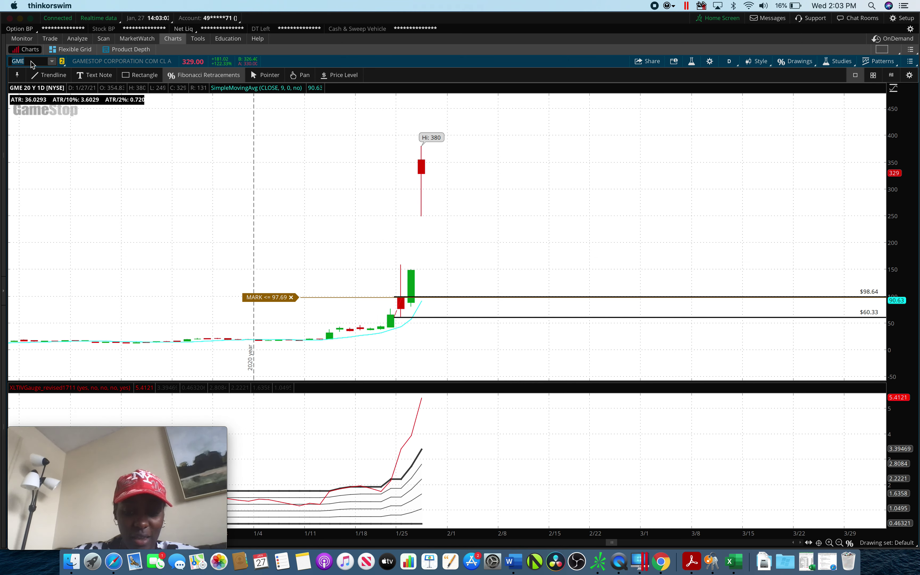
{"action": "key", "text": "BackSpace"}
{"action": "type", "text": "E"}
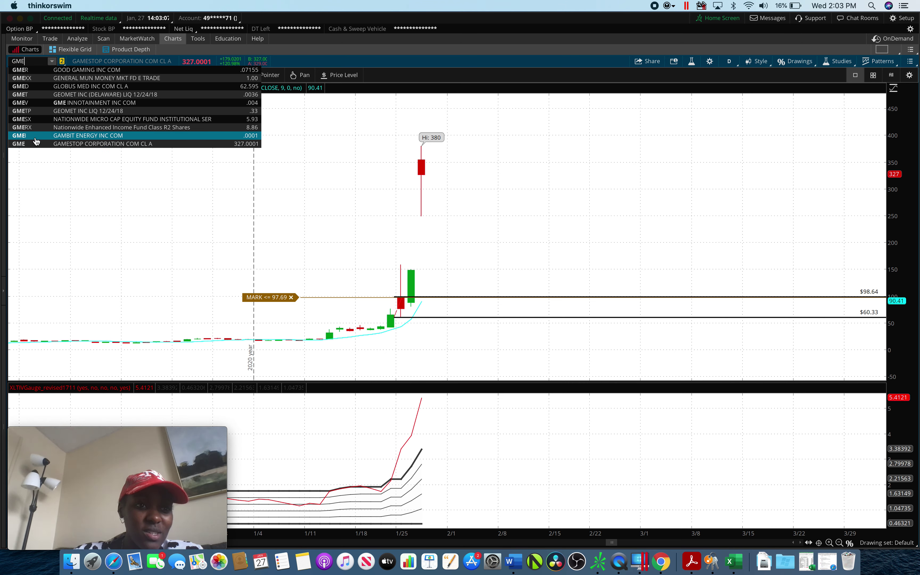
{"action": "left_click", "coordinate": [49, 144]}
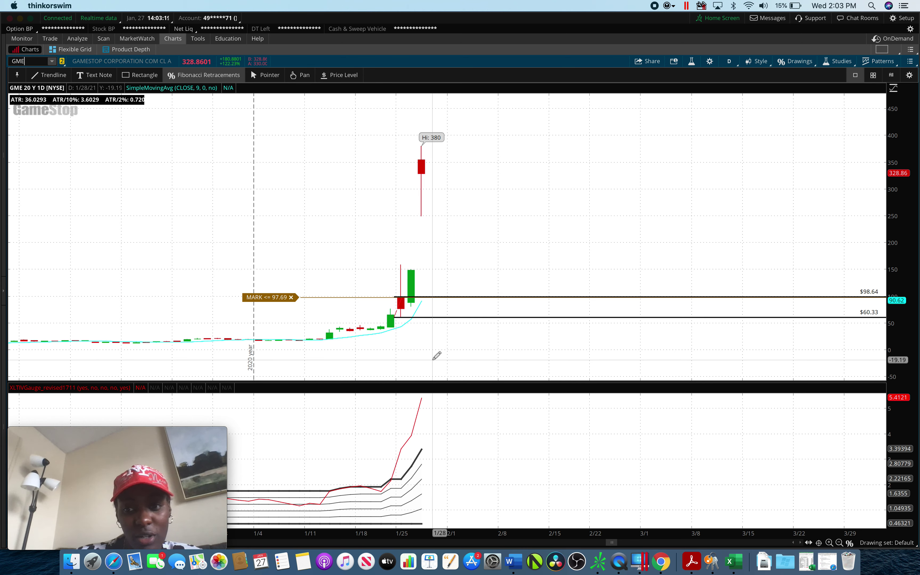
{"action": "scroll", "coordinate": [536, 210], "scroll_direction": "left", "scroll_amount": 5}
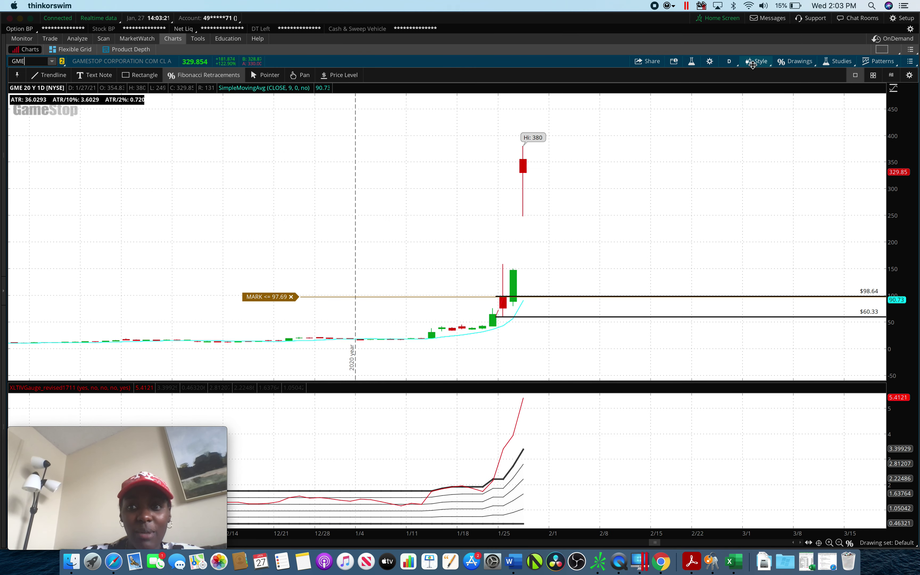
Step: Switch the GME chart to the weekly Max : W time frame and examine the recent price spike up close
{"action": "left_click", "coordinate": [730, 62]}
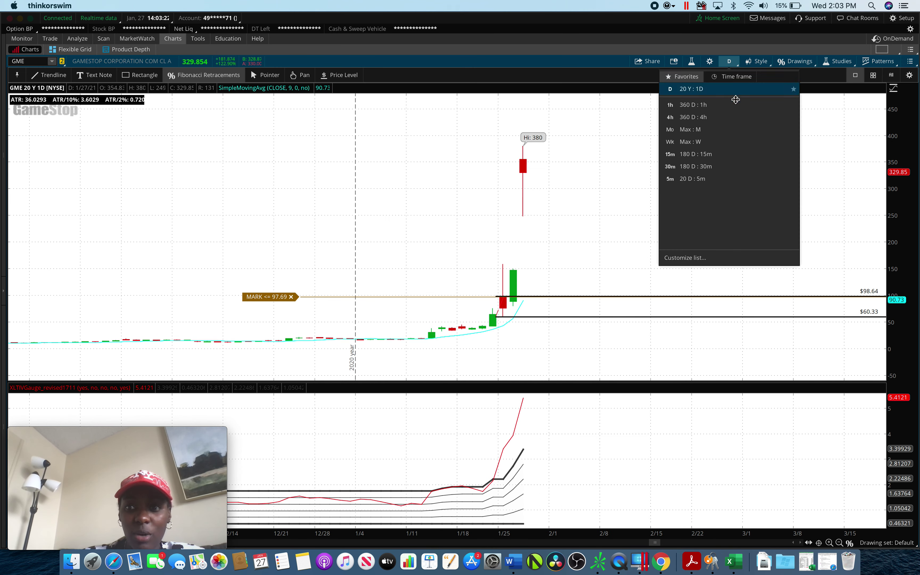
{"action": "left_click", "coordinate": [711, 141]}
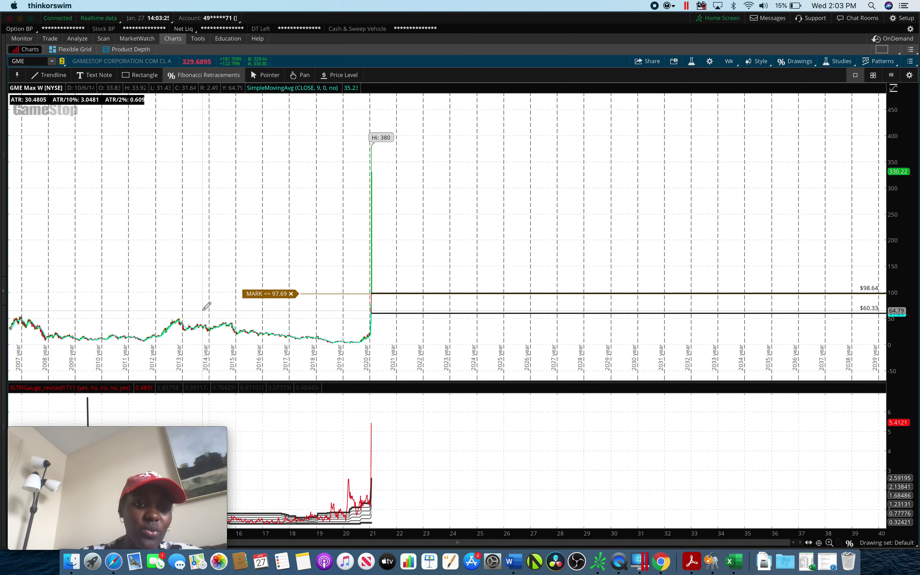
{"action": "left_click_drag", "start_coordinate": [452, 284], "coordinate": [56, 289]}
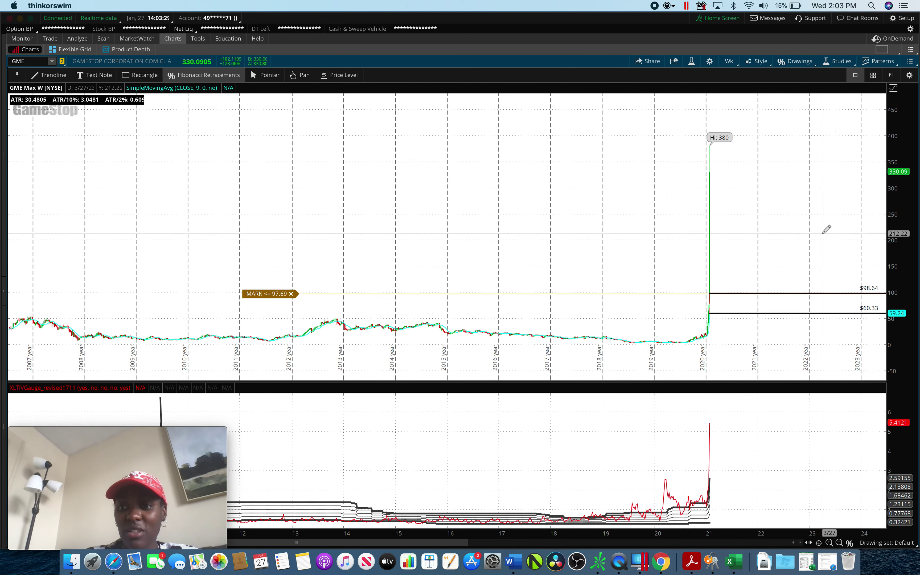
{"action": "left_click_drag", "start_coordinate": [826, 229], "coordinate": [589, 328]}
Step: Return the GME chart to the daily 20 Y : 1D time frame and examine the recent months
{"action": "left_click", "coordinate": [729, 61]}
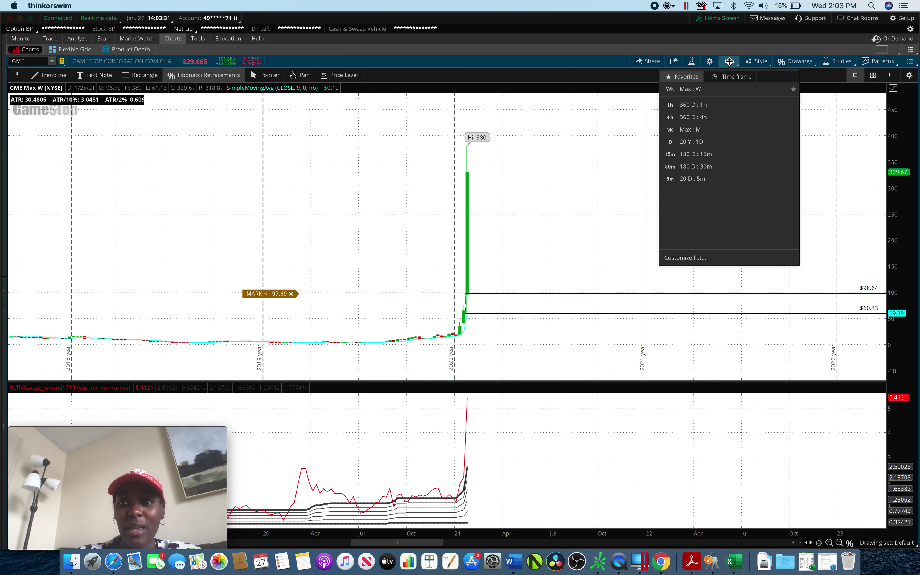
{"action": "left_click", "coordinate": [718, 143]}
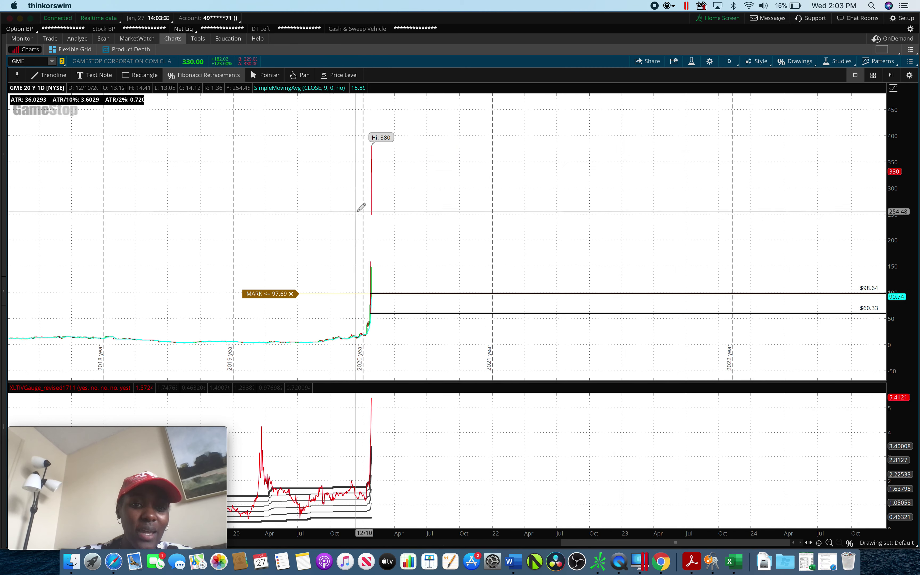
{"action": "left_click_drag", "start_coordinate": [296, 208], "coordinate": [266, 212]}
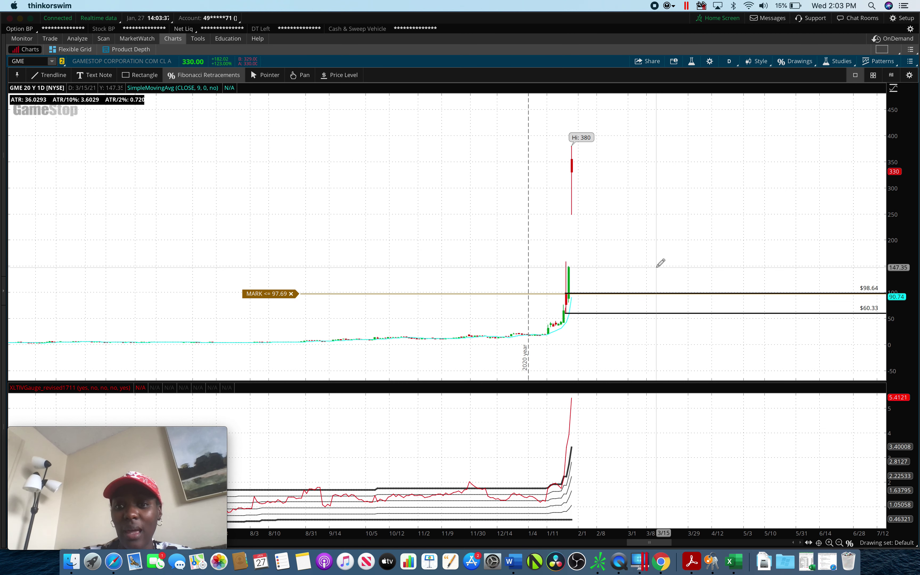
Step: Switch the GME chart to the monthly Max : M time frame and examine the long-term price history
{"action": "left_click", "coordinate": [729, 61]}
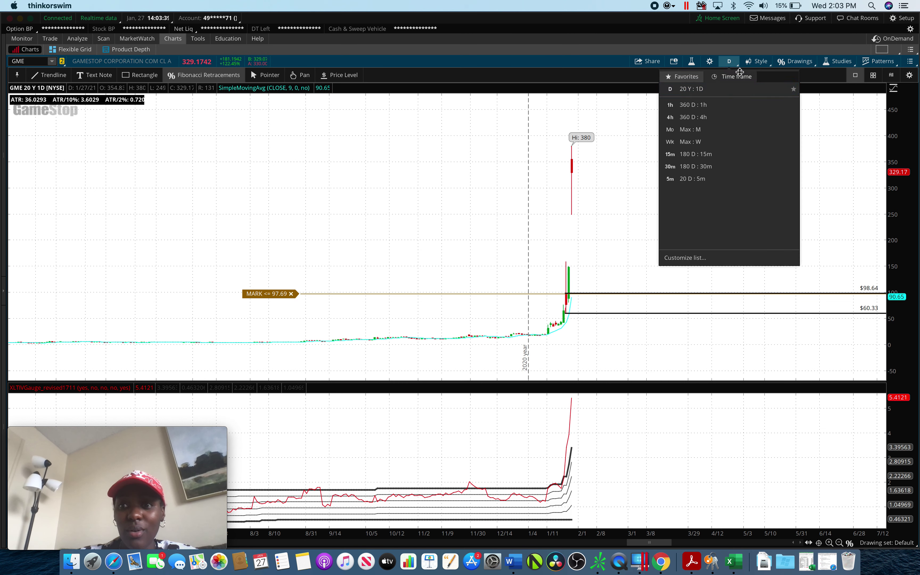
{"action": "left_click", "coordinate": [723, 130]}
{"action": "left_click_drag", "start_coordinate": [281, 209], "coordinate": [2, 207]}
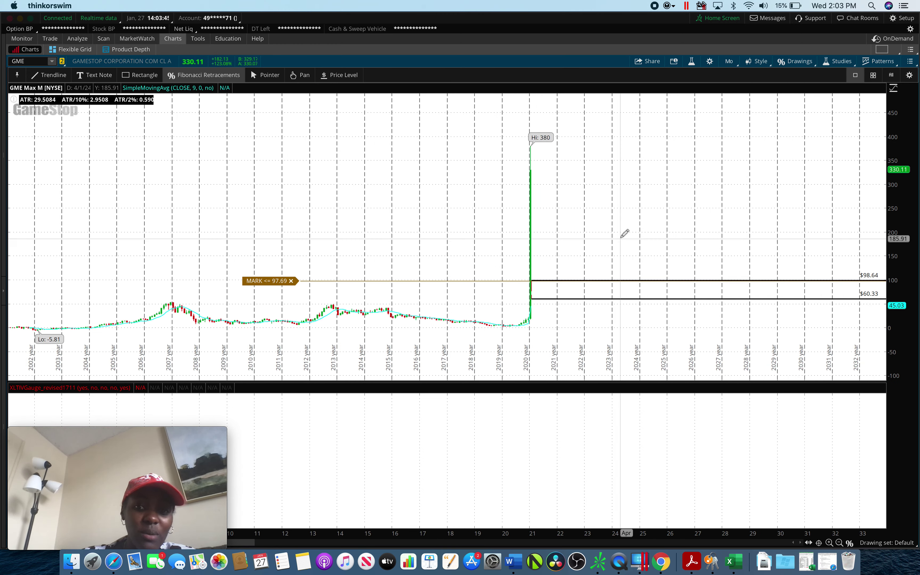
{"action": "left_click_drag", "start_coordinate": [606, 155], "coordinate": [5, 190]}
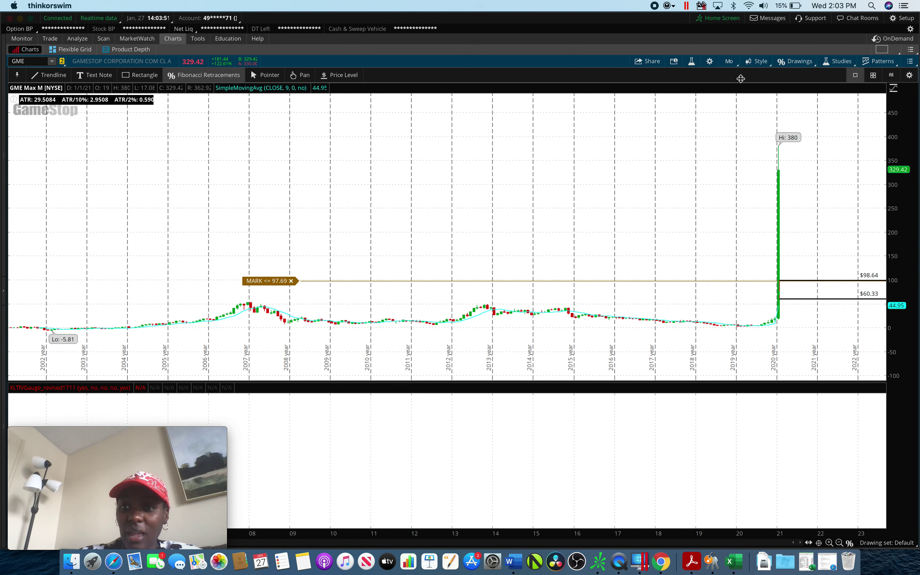
Step: Set the GME chart back to 20 Y : 1D and enlarge the January 2021 candles
{"action": "left_click", "coordinate": [730, 61]}
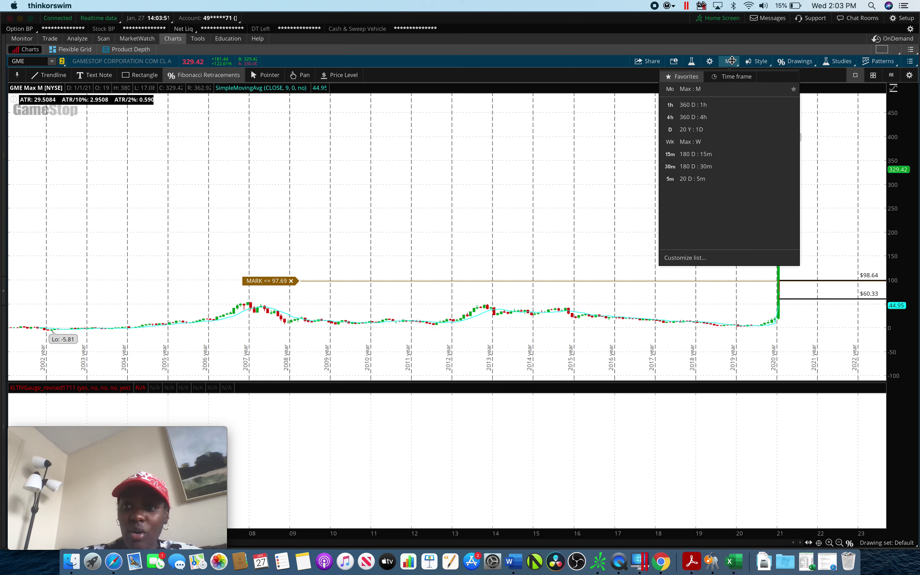
{"action": "left_click", "coordinate": [714, 128]}
{"action": "left_click_drag", "start_coordinate": [509, 186], "coordinate": [274, 169]}
{"action": "left_click_drag", "start_coordinate": [503, 204], "coordinate": [342, 235]}
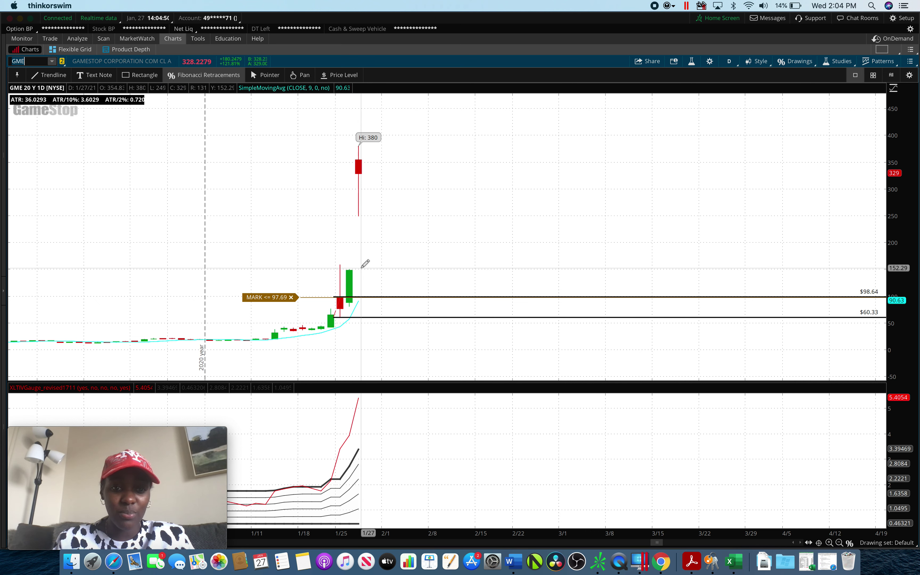
Step: Create a GME price alert for the mark at or below 151.34, at the top of the last green candle below the gap
{"action": "left_click_drag", "start_coordinate": [364, 264], "coordinate": [336, 263]}
{"action": "right_click", "coordinate": [336, 264]}
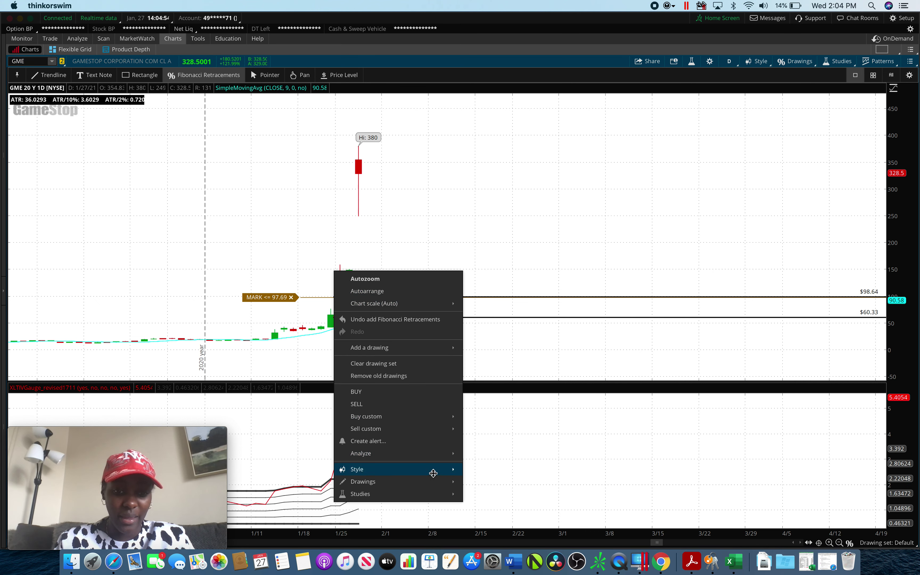
{"action": "left_click", "coordinate": [406, 440]}
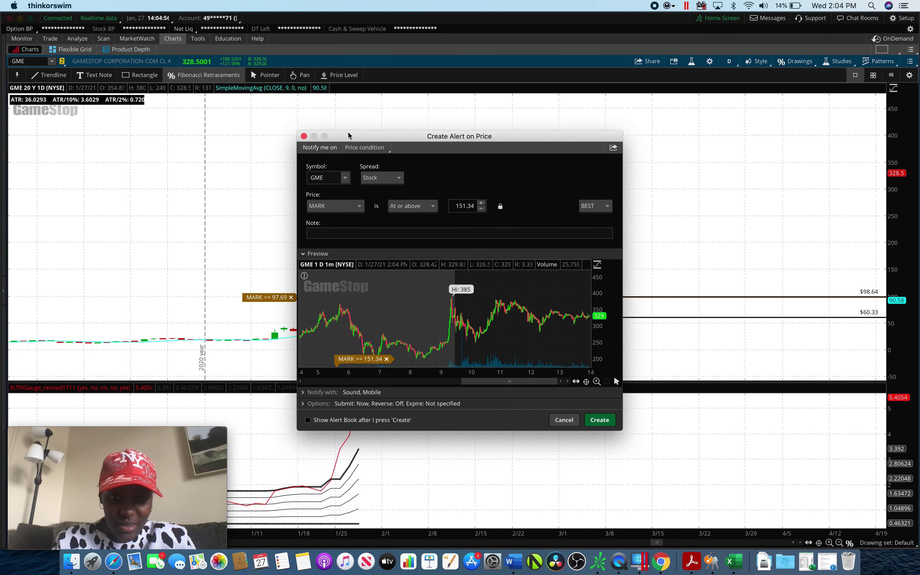
{"action": "left_click", "coordinate": [411, 208]}
{"action": "left_click", "coordinate": [418, 233]}
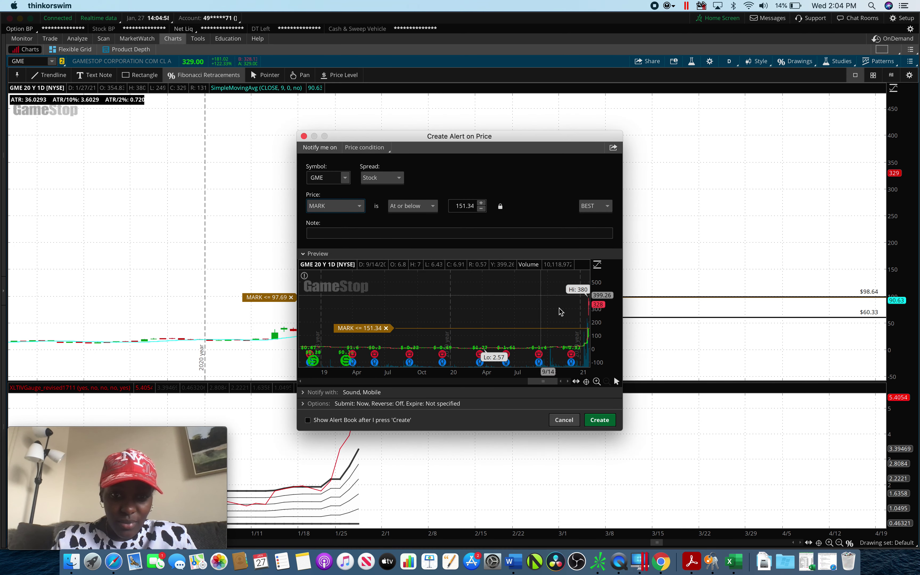
{"action": "left_click", "coordinate": [600, 420]}
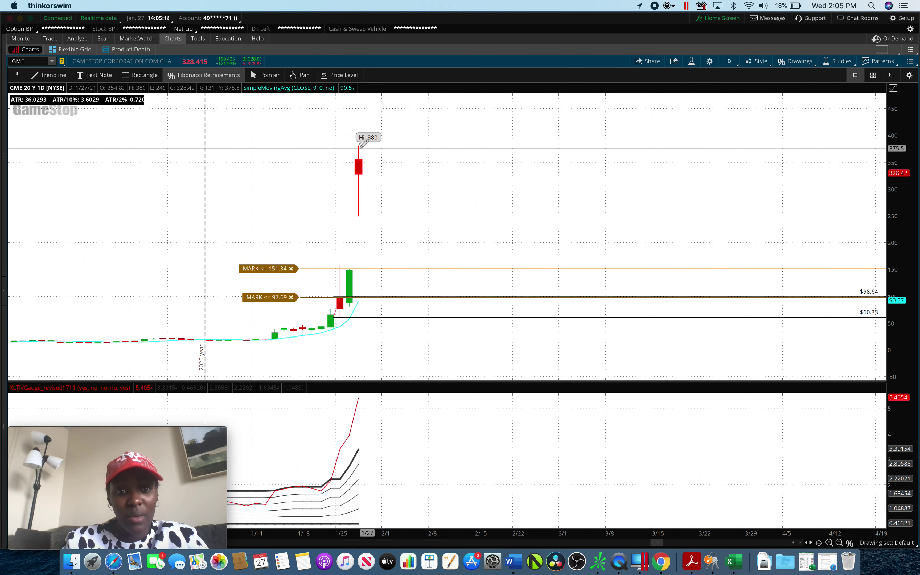
Step: Load the BlackBerry symbol BB in the chart
{"action": "left_click", "coordinate": [43, 61]}
{"action": "type", "text": "B"}
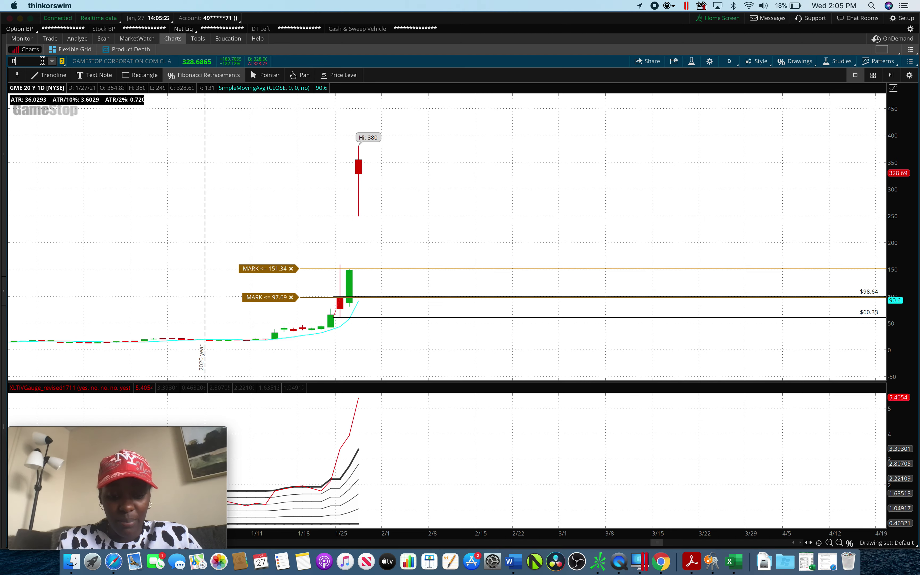
{"action": "type", "text": "B"}
{"action": "key", "text": "Return"}
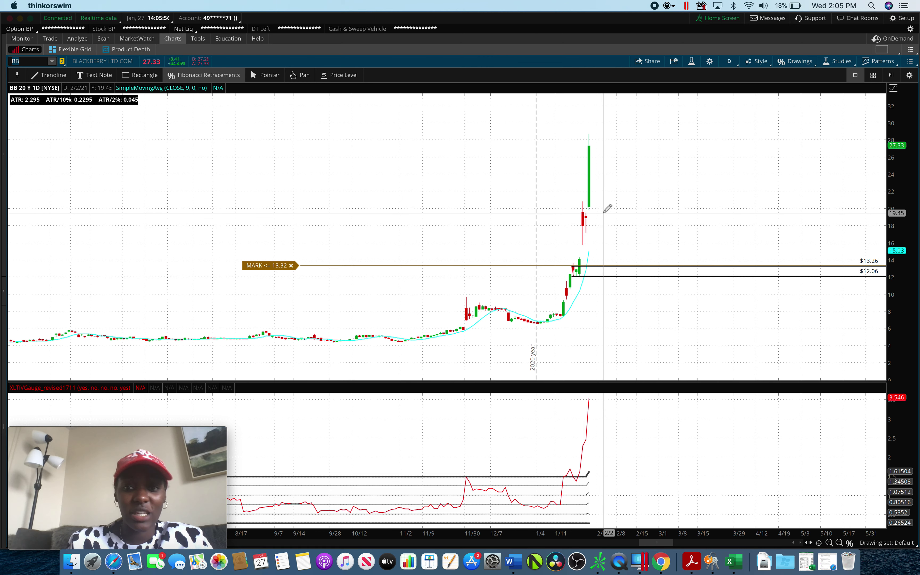
Step: Load the AMC Entertainment symbol AMC in the chart
{"action": "left_click", "coordinate": [25, 61]}
{"action": "type", "text": "AMC"}
{"action": "key", "text": "Return"}
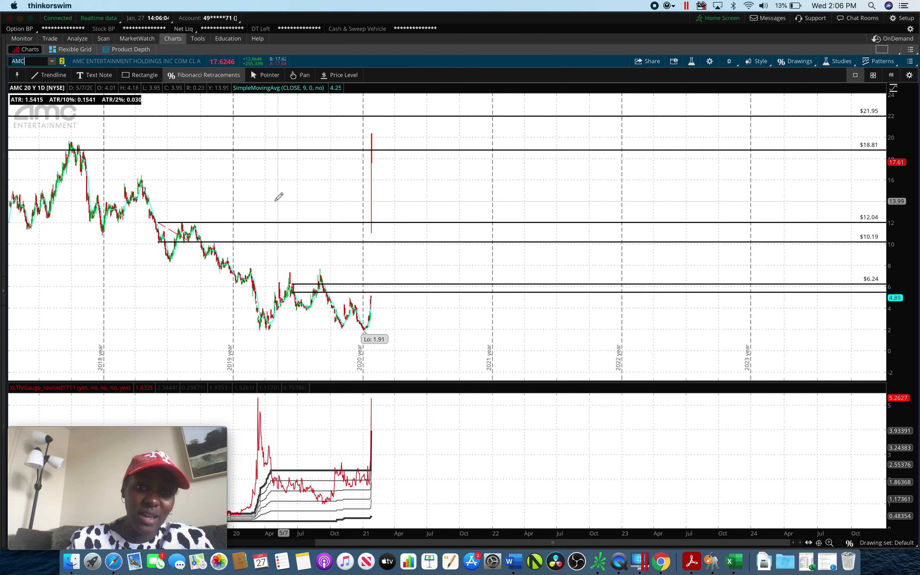
Step: Clear all drawings in the Default drawing set from the AMC chart
{"action": "right_click", "coordinate": [394, 162]}
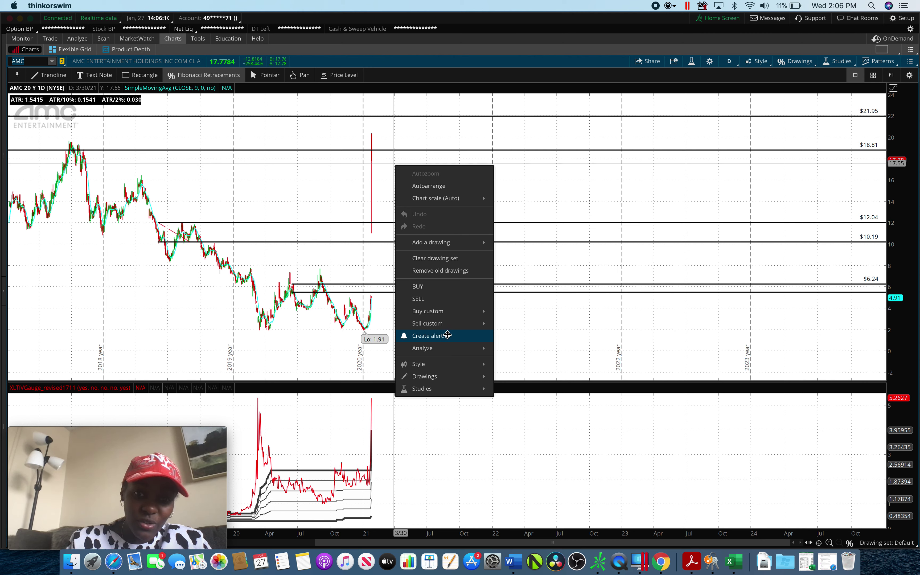
{"action": "left_click", "coordinate": [456, 270]}
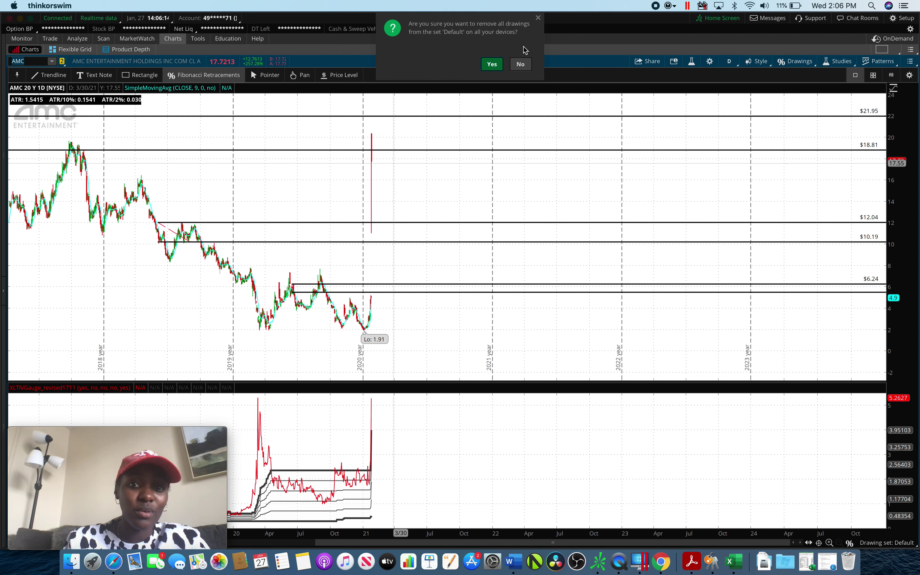
{"action": "left_click", "coordinate": [491, 64]}
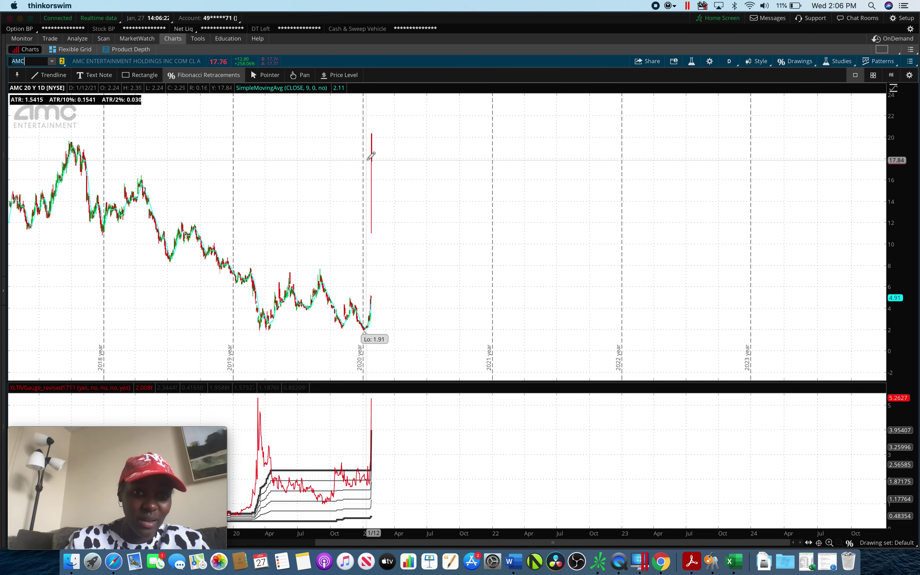
Step: Draw a Fibonacci Retracements zone from about $5.25 down to $3.81 over AMC's January 2021 candles below the gap
{"action": "left_click_drag", "start_coordinate": [464, 149], "coordinate": [55, 206]}
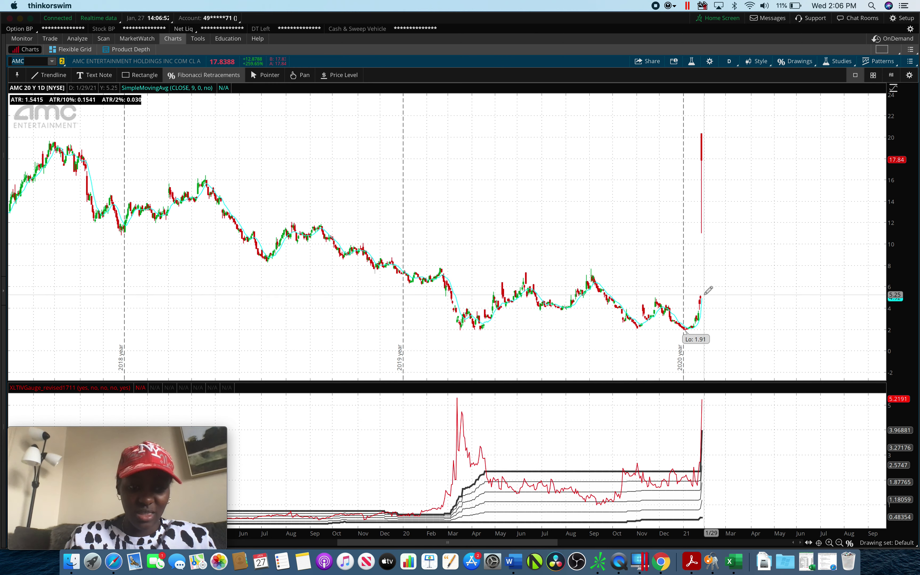
{"action": "left_click_drag", "start_coordinate": [702, 294], "coordinate": [697, 310]}
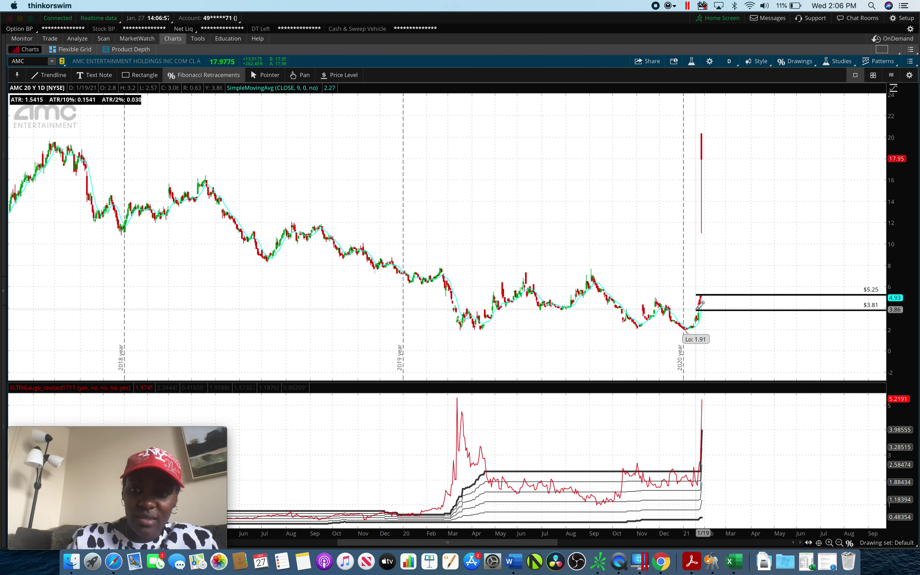
Step: Create an AMC price alert for the mark at or below 5.25, at the zone's upper line
{"action": "right_click", "coordinate": [690, 295]}
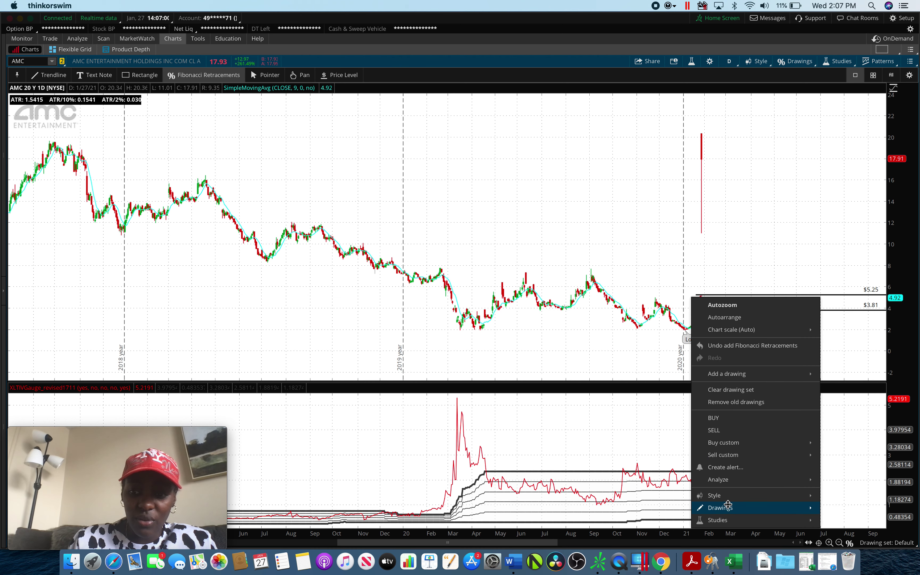
{"action": "left_click", "coordinate": [734, 467]}
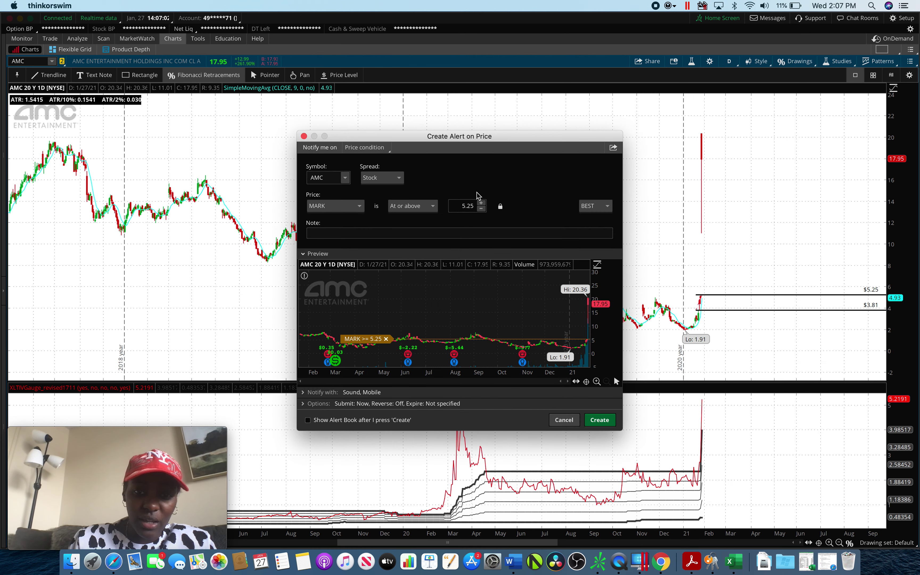
{"action": "left_click", "coordinate": [411, 206]}
{"action": "left_click", "coordinate": [411, 227]}
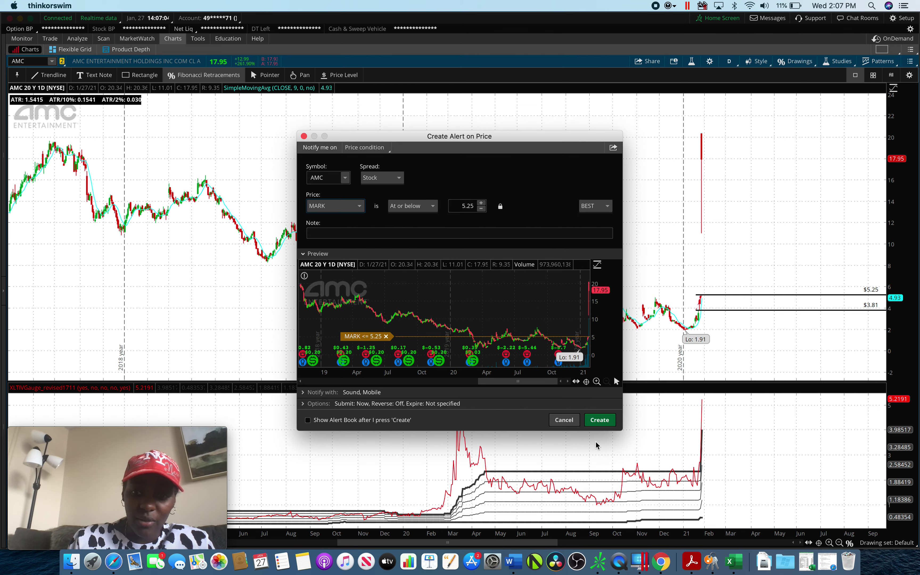
{"action": "left_click", "coordinate": [599, 420]}
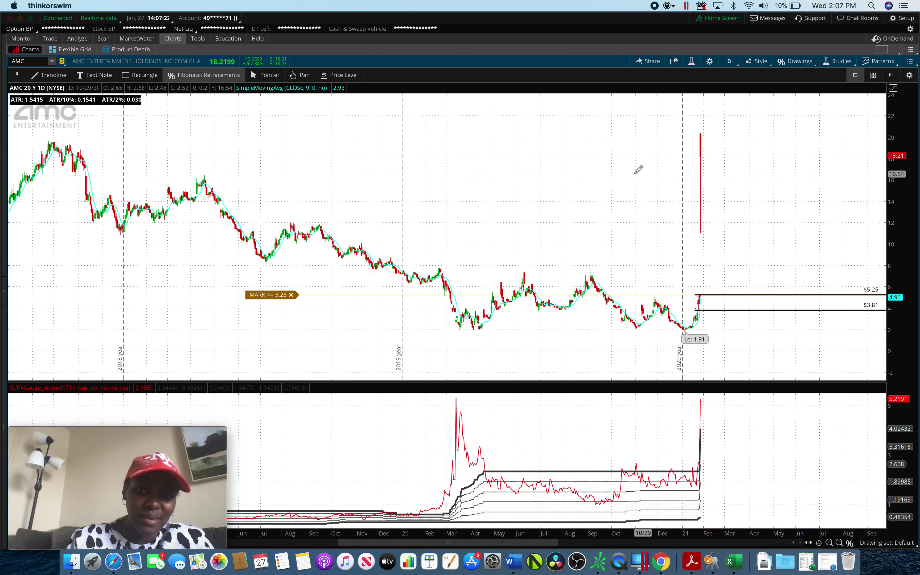
Step: On AMC's weekly Max : W chart, draw a descending trendline from the September 2018 peak to about 3.85 in February 2021
{"action": "left_click", "coordinate": [728, 60]}
{"action": "left_click", "coordinate": [708, 142]}
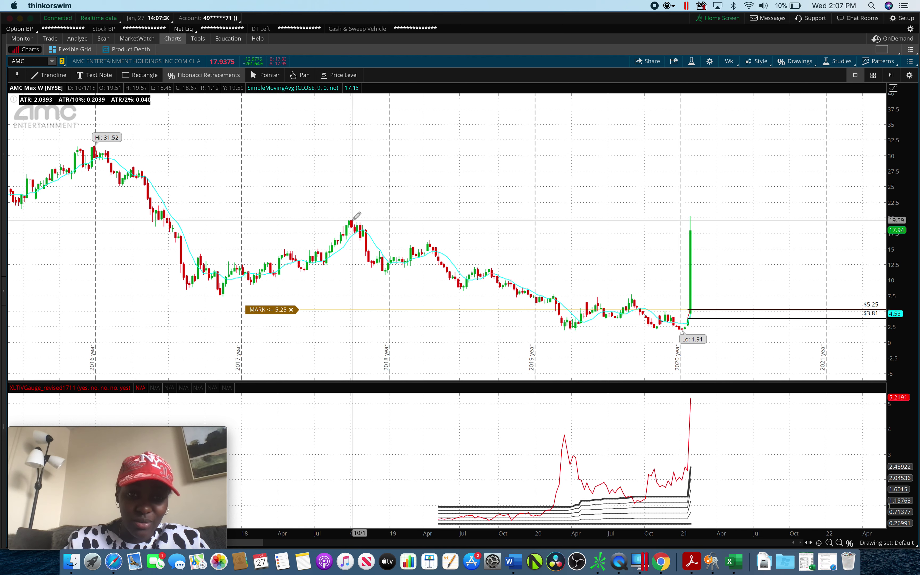
{"action": "key", "text": "t"}
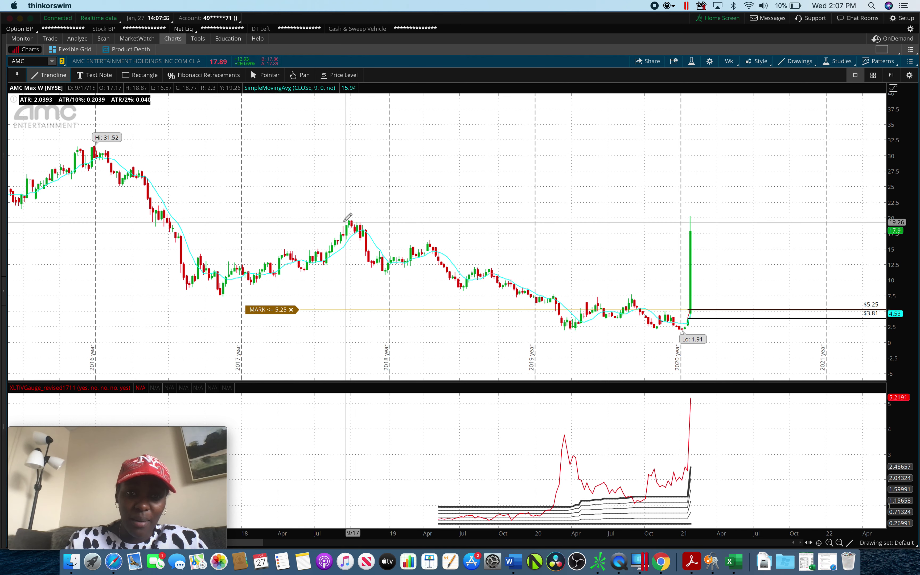
{"action": "left_click", "coordinate": [349, 220]}
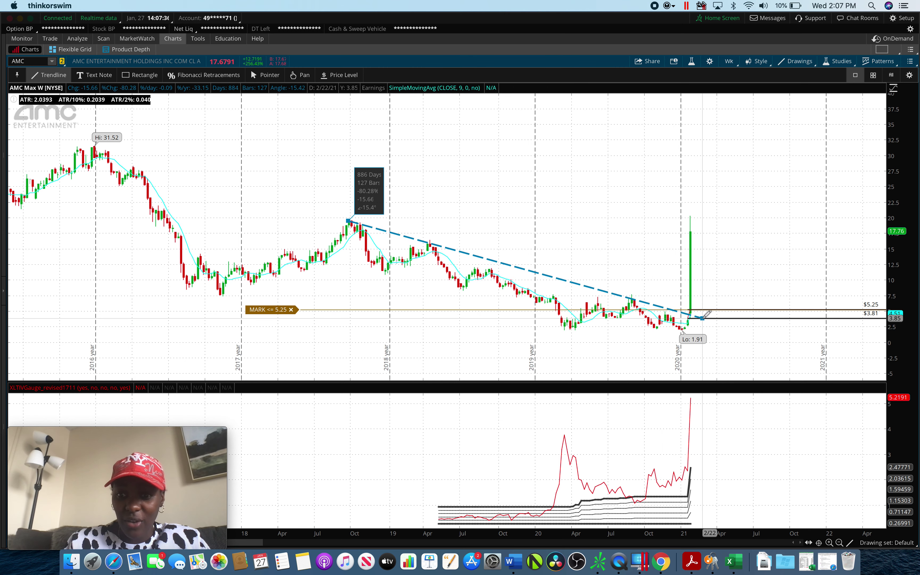
{"action": "left_click", "coordinate": [701, 316]}
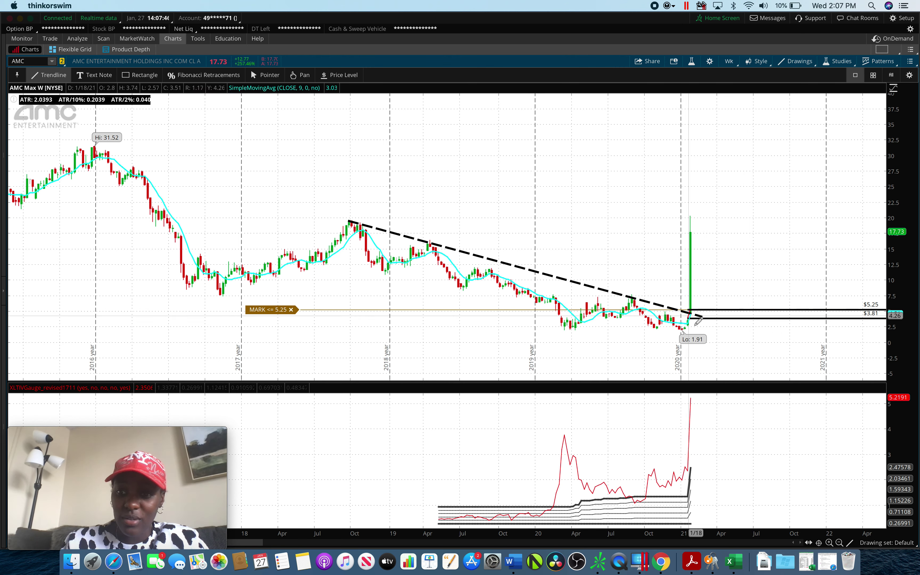
Step: Draw connected trendlines beyond AMC's last weekly candle, forming a rising zigzag from about 12.3 to 18.4, 15, 29.7, 22 and 37
{"action": "left_click", "coordinate": [708, 265]}
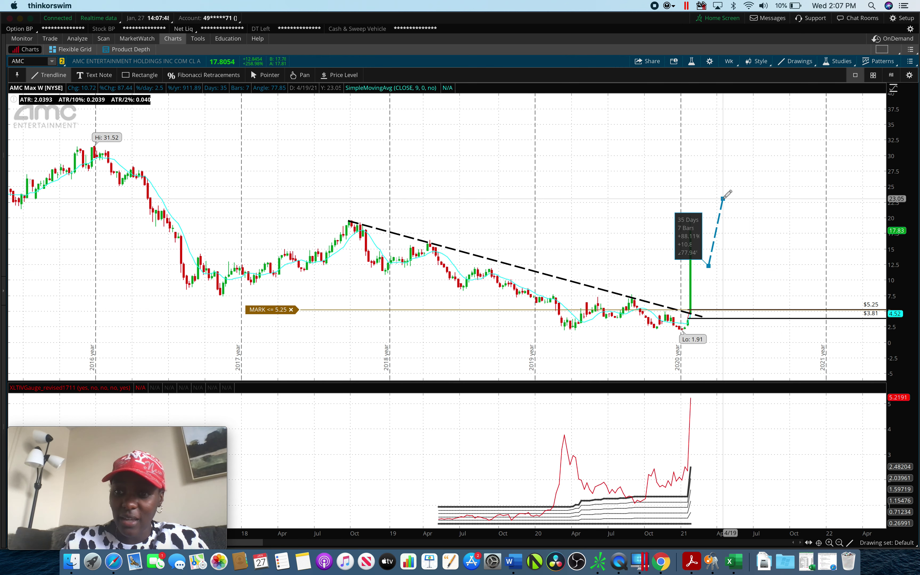
{"action": "left_click", "coordinate": [715, 227]}
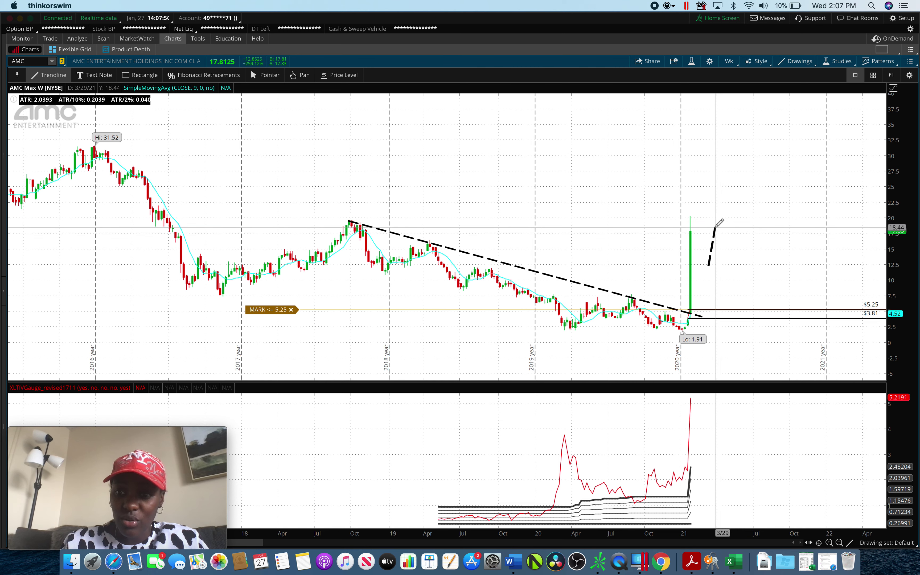
{"action": "left_click", "coordinate": [729, 250]}
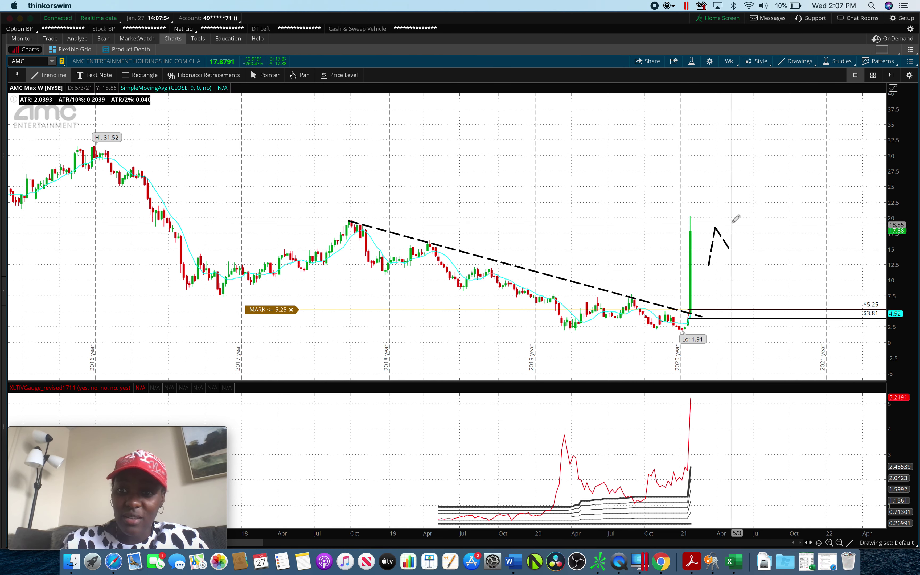
{"action": "left_click", "coordinate": [727, 246]}
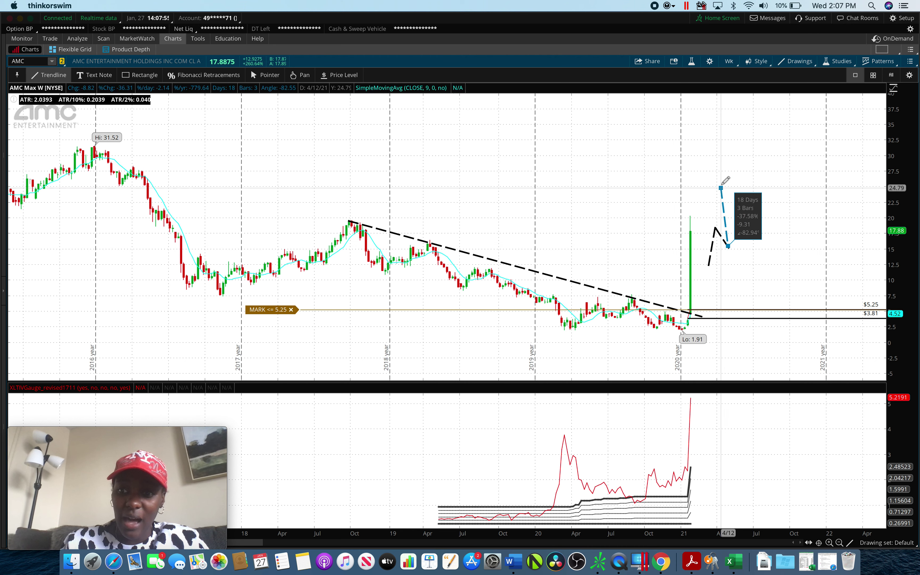
{"action": "left_click", "coordinate": [738, 157]}
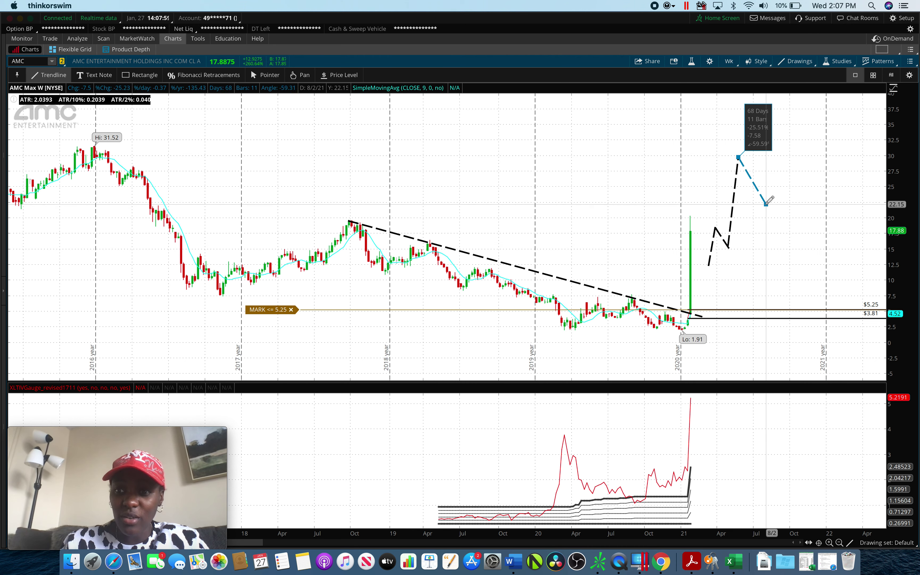
{"action": "left_click", "coordinate": [758, 205]}
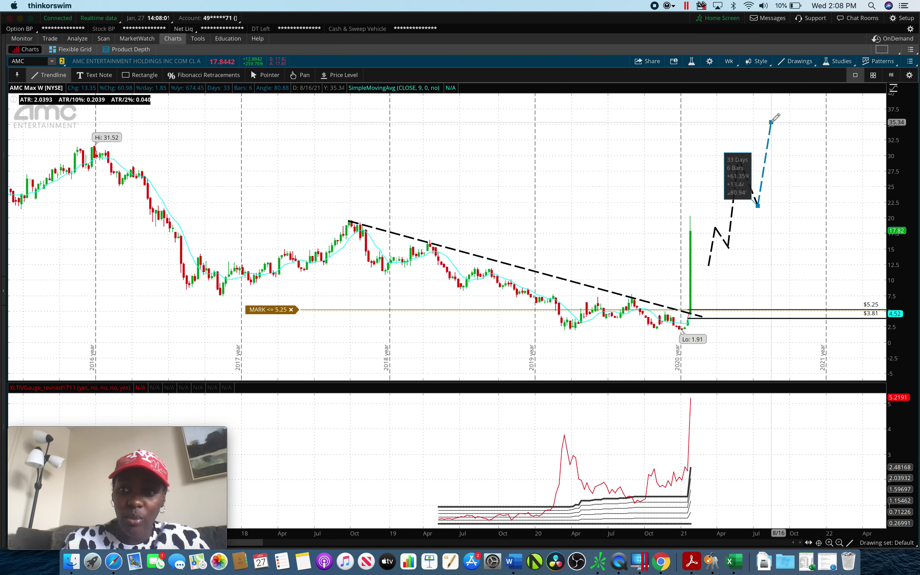
{"action": "left_click", "coordinate": [771, 113]}
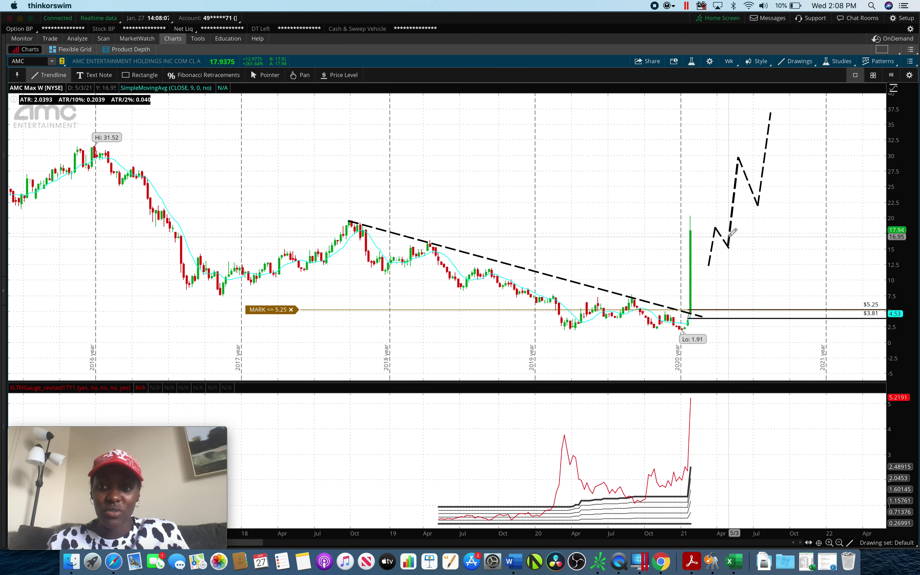
Step: Mark a Fibonacci Retracements zone from about $17.12 down to $15.06 at the zigzag's first pullback
{"action": "left_click", "coordinate": [172, 75]}
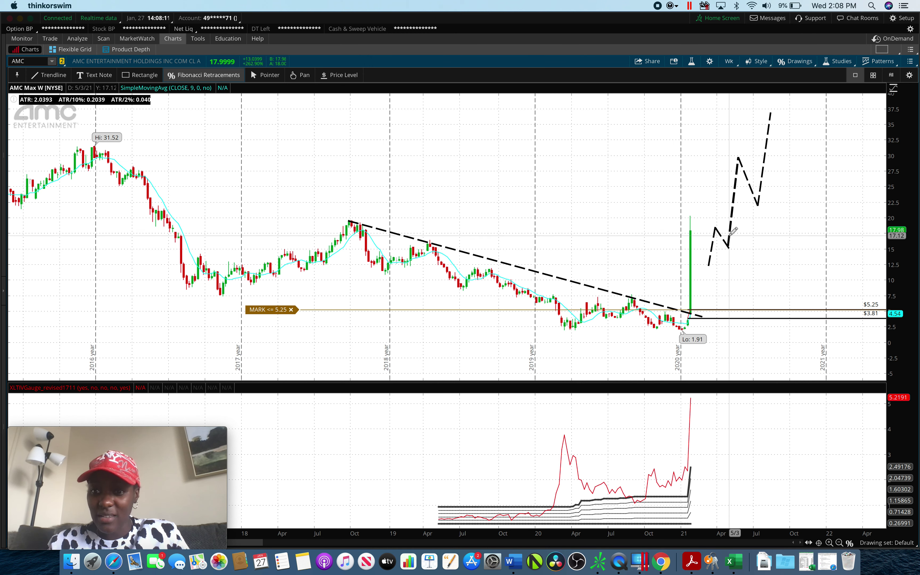
{"action": "left_click", "coordinate": [729, 235]}
{"action": "left_click", "coordinate": [728, 248]}
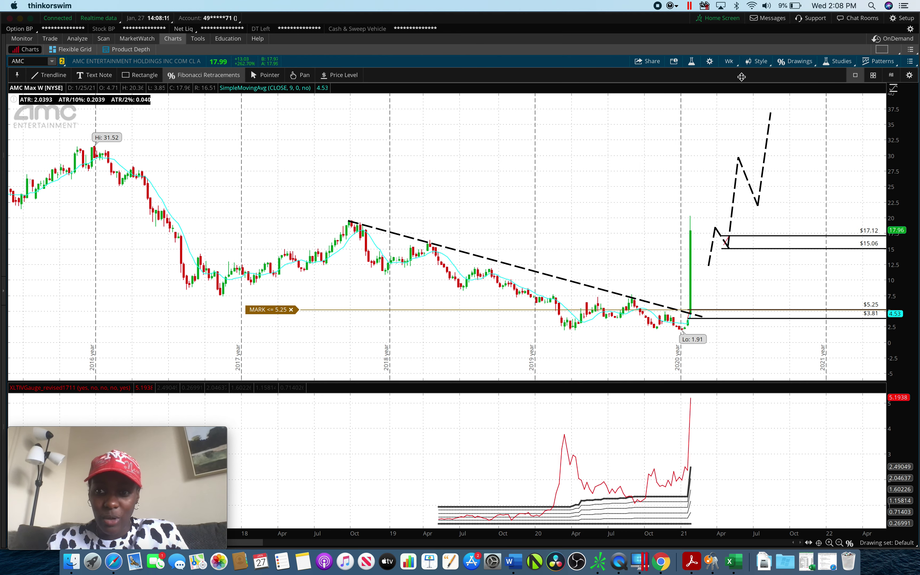
Step: Show AMC on the monthly Max : M chart and examine the 2017 to 2021 candles and drawings up close
{"action": "left_click", "coordinate": [727, 61]}
{"action": "left_click", "coordinate": [711, 131]}
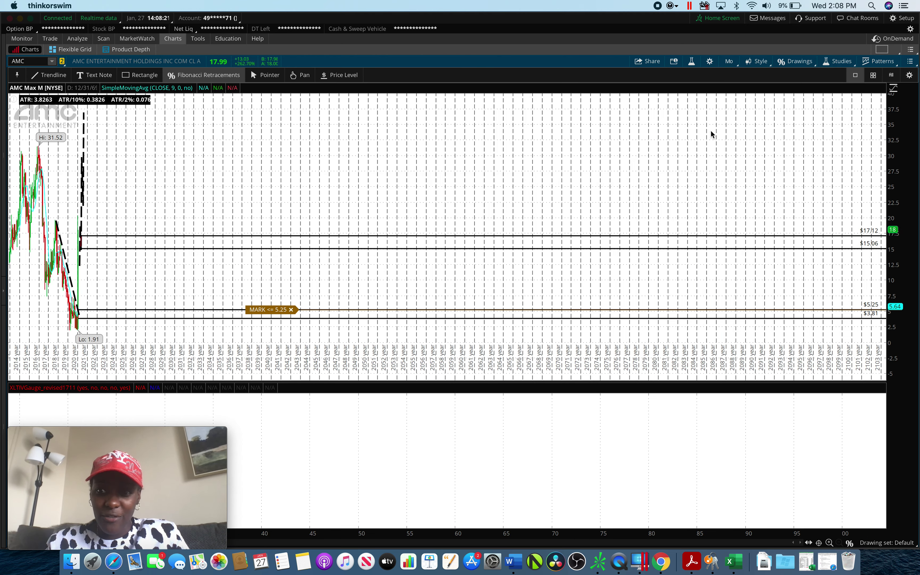
{"action": "left_click_drag", "start_coordinate": [154, 193], "coordinate": [44, 193]}
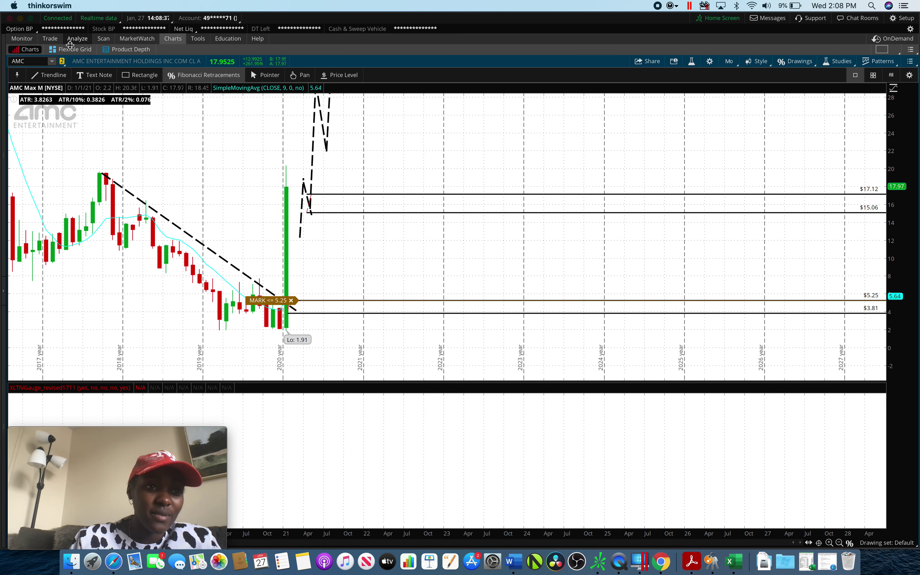
Step: Try to load the chart for the symbol EX
{"action": "left_click", "coordinate": [38, 61]}
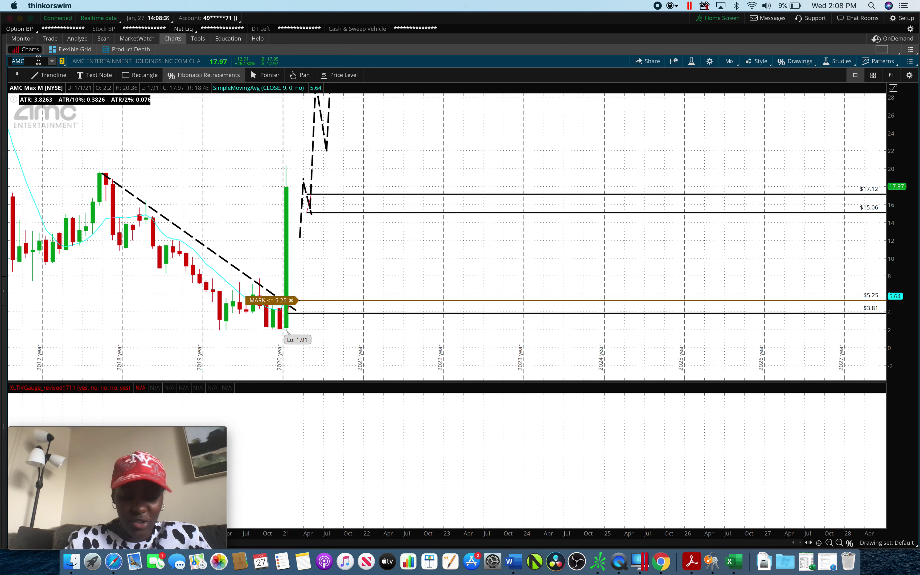
{"action": "type", "text": "EX"}
{"action": "key", "text": "Return"}
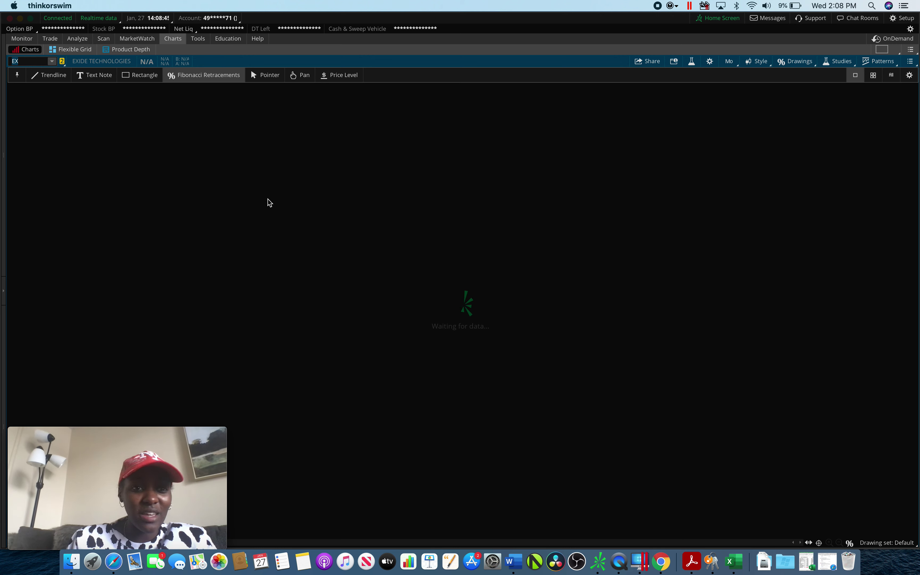
Step: Switch the chart back to the symbol AMC
{"action": "left_click_drag", "start_coordinate": [25, 61], "coordinate": [3, 62]}
{"action": "left_click", "coordinate": [31, 62]}
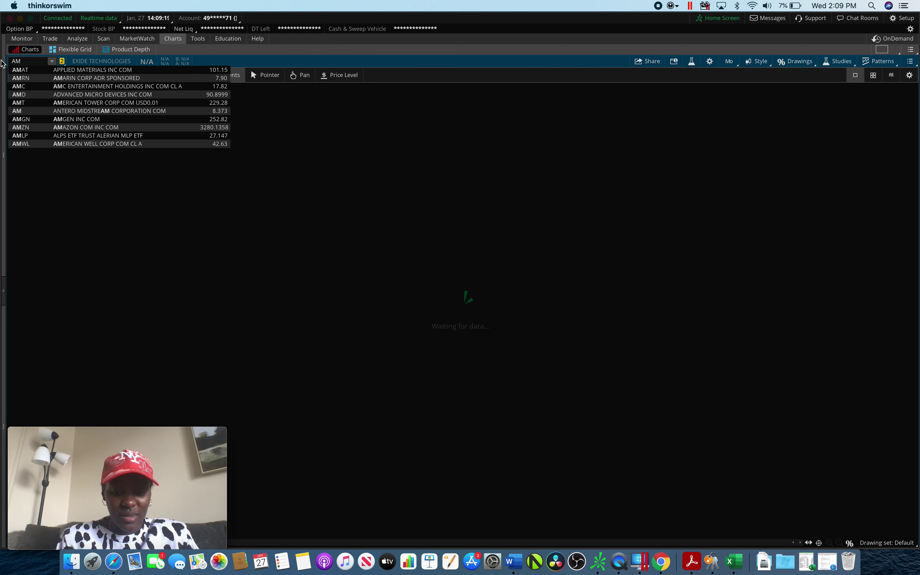
{"action": "type", "text": "C"}
{"action": "key", "text": "Return"}
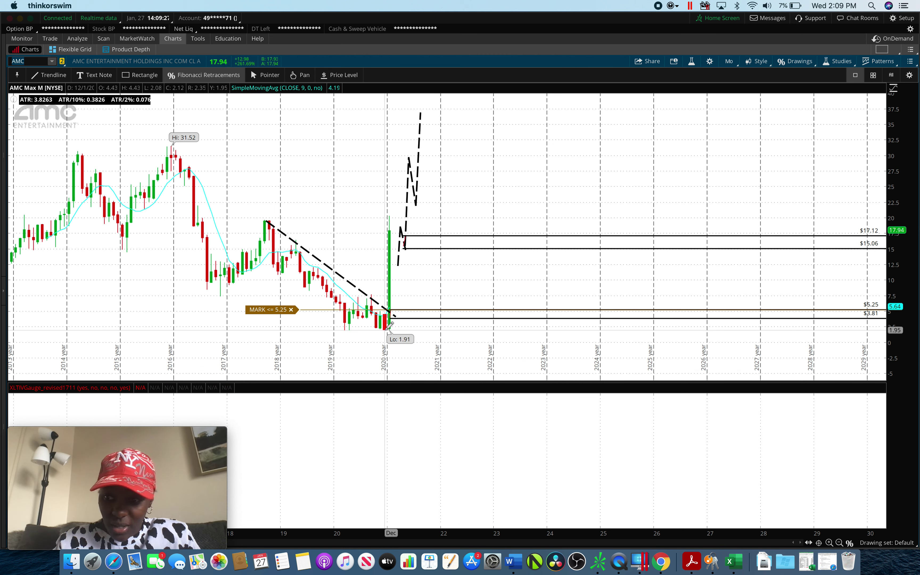
Step: Show AMC on the daily 20 Y : 1D chart and examine the January 2021 gap above the marked zone
{"action": "left_click", "coordinate": [728, 61]}
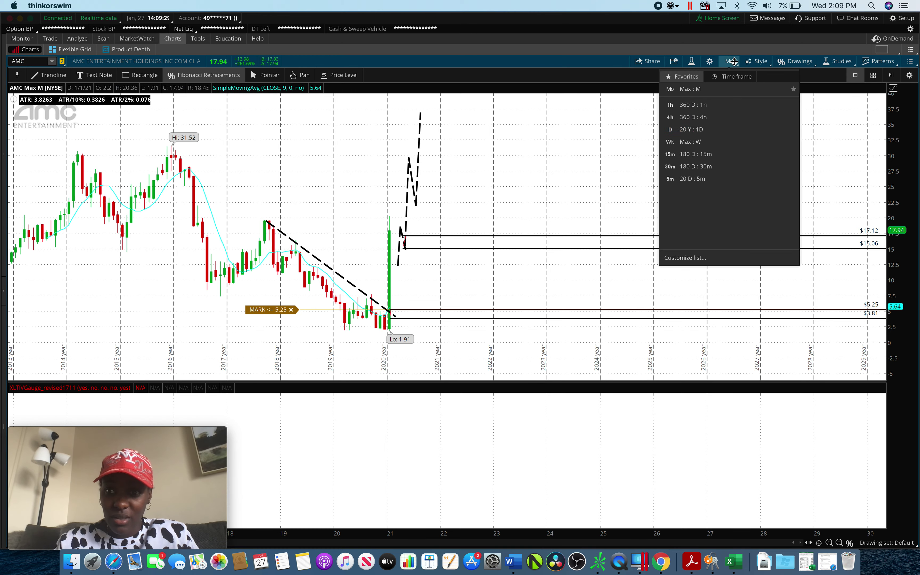
{"action": "left_click", "coordinate": [707, 130]}
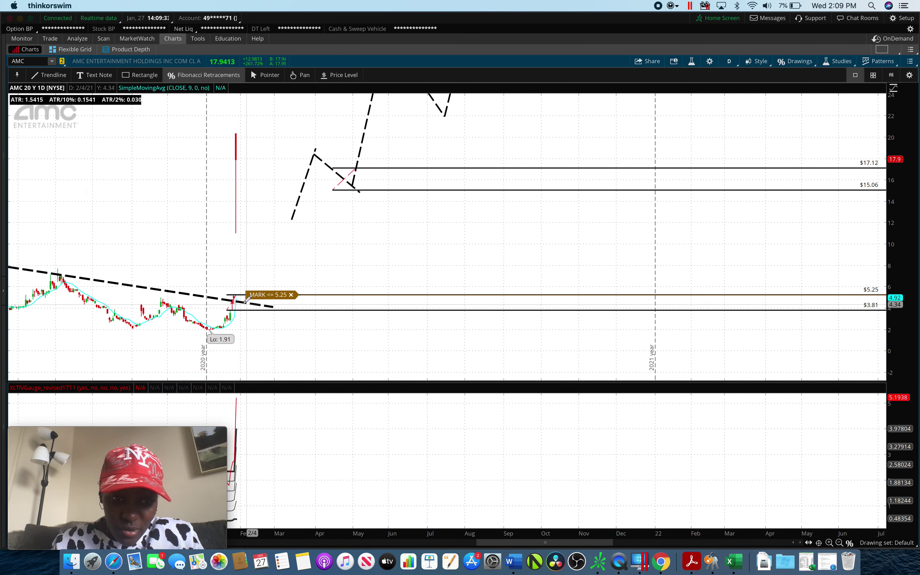
{"action": "left_click_drag", "start_coordinate": [466, 130], "coordinate": [205, 320]}
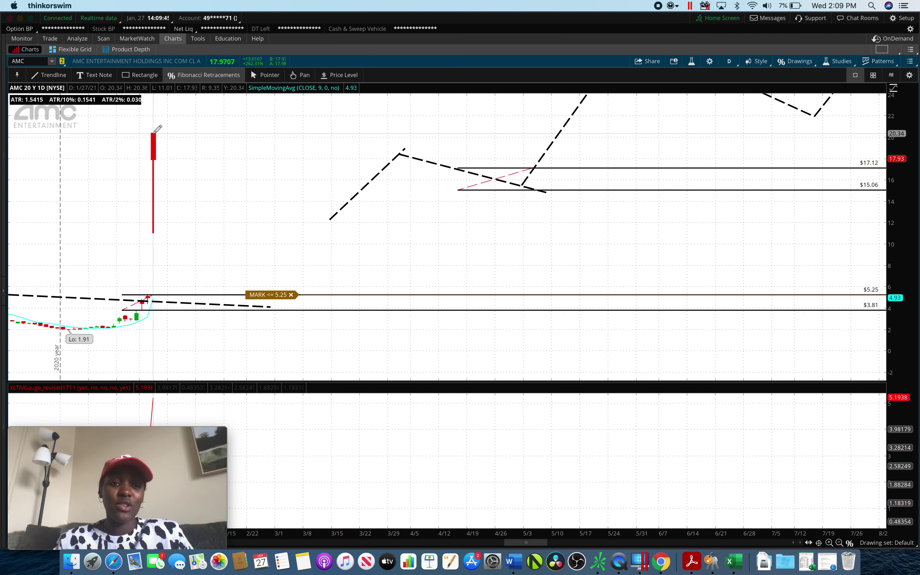
{"action": "scroll", "coordinate": [87, 272], "scroll_direction": "left", "scroll_amount": 3}
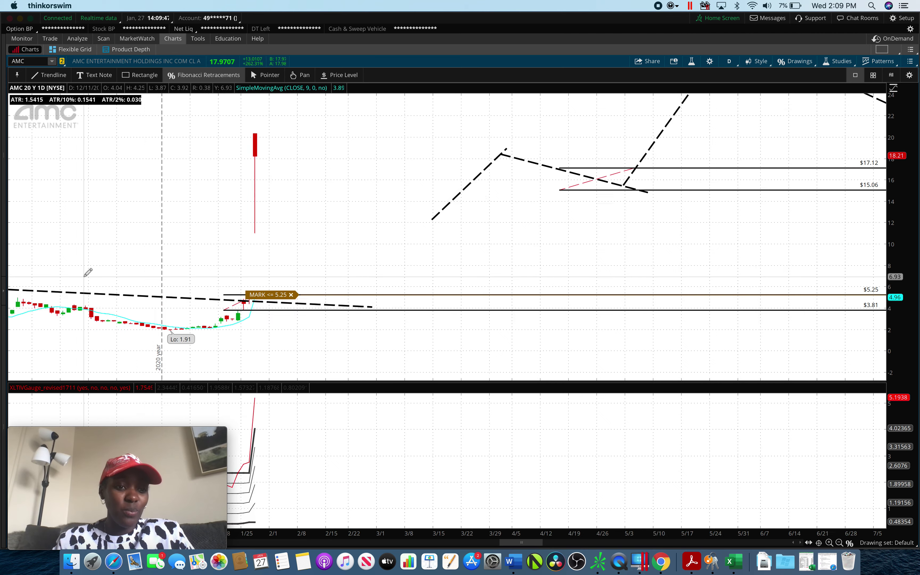
{"action": "scroll", "coordinate": [87, 273], "scroll_direction": "left", "scroll_amount": 5}
Step: Return AMC to the weekly Max : W chart, bringing the 2016 to 2021 price history into view
{"action": "left_click", "coordinate": [729, 61]}
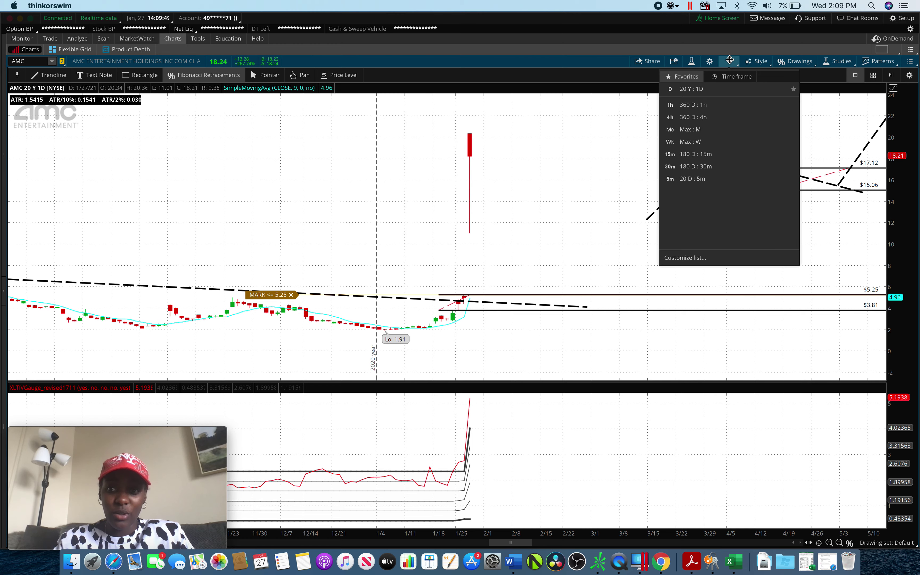
{"action": "left_click", "coordinate": [717, 142]}
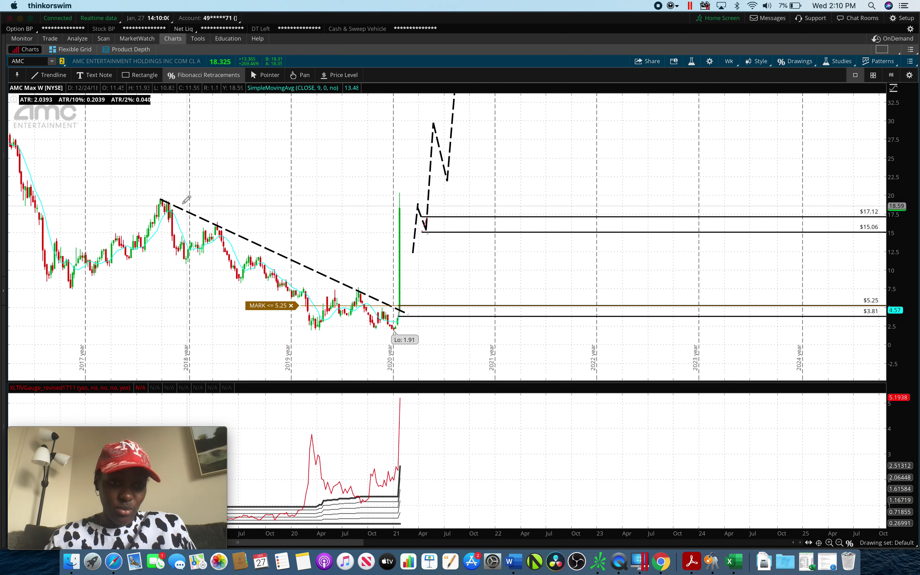
{"action": "scroll", "coordinate": [167, 195], "scroll_direction": "left", "scroll_amount": 5}
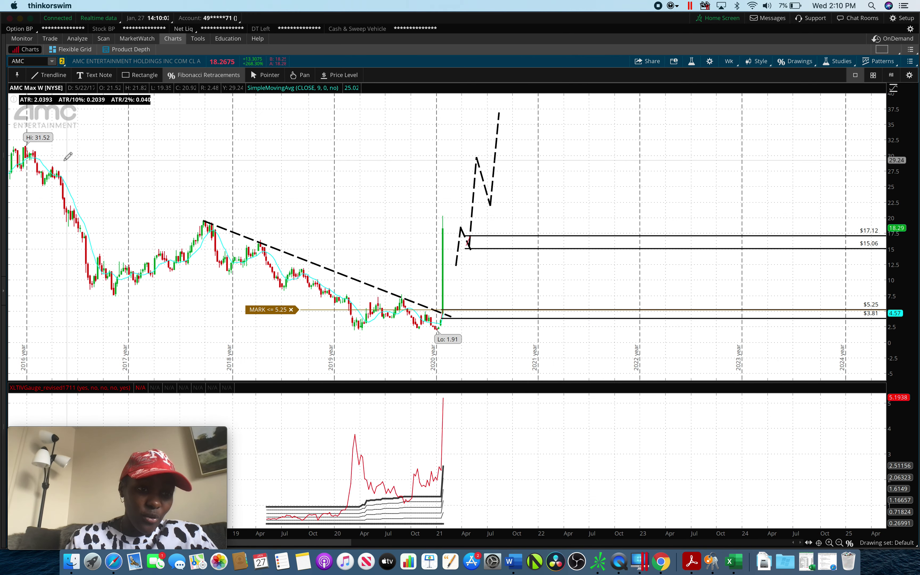
Step: Draw a Fibonacci Retracements range from about $32.04 down to $7.47 over AMC's 2017 decline, and remove that drawing
{"action": "left_click", "coordinate": [26, 143]}
{"action": "left_click", "coordinate": [97, 232]}
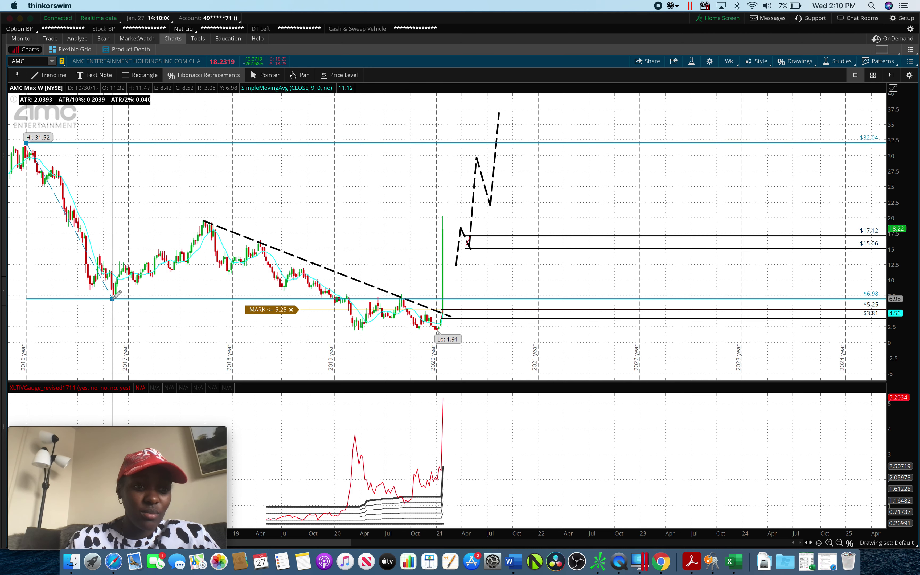
{"action": "left_click", "coordinate": [112, 295]}
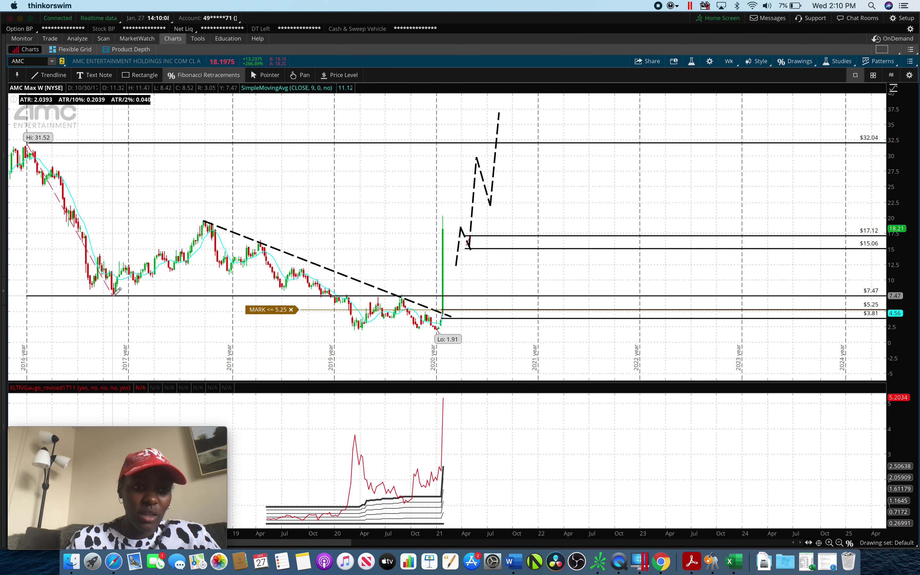
{"action": "right_click", "coordinate": [128, 295]}
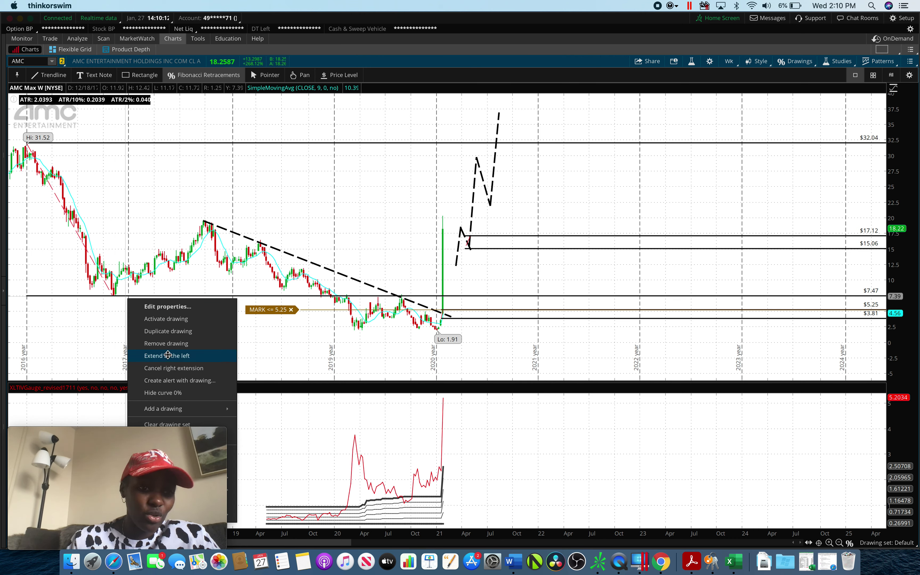
{"action": "left_click", "coordinate": [168, 343]}
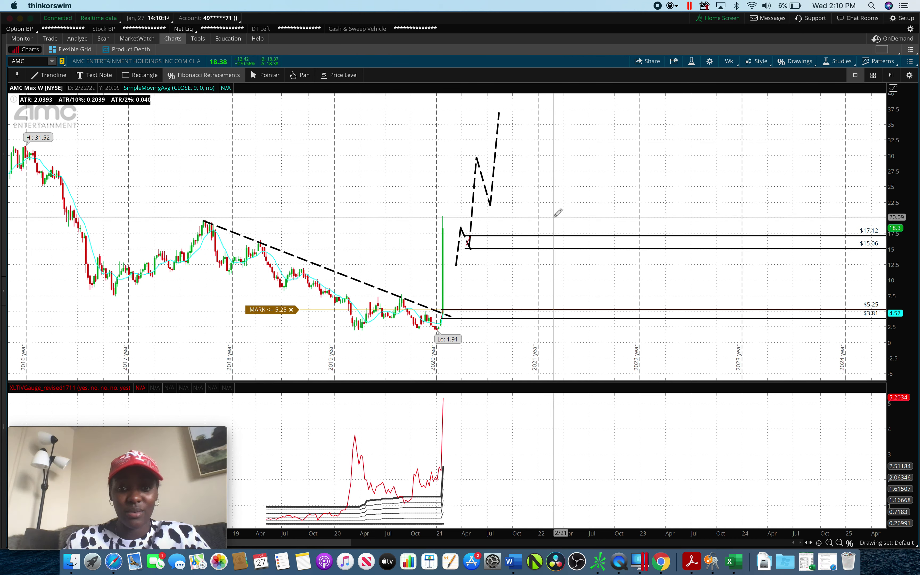